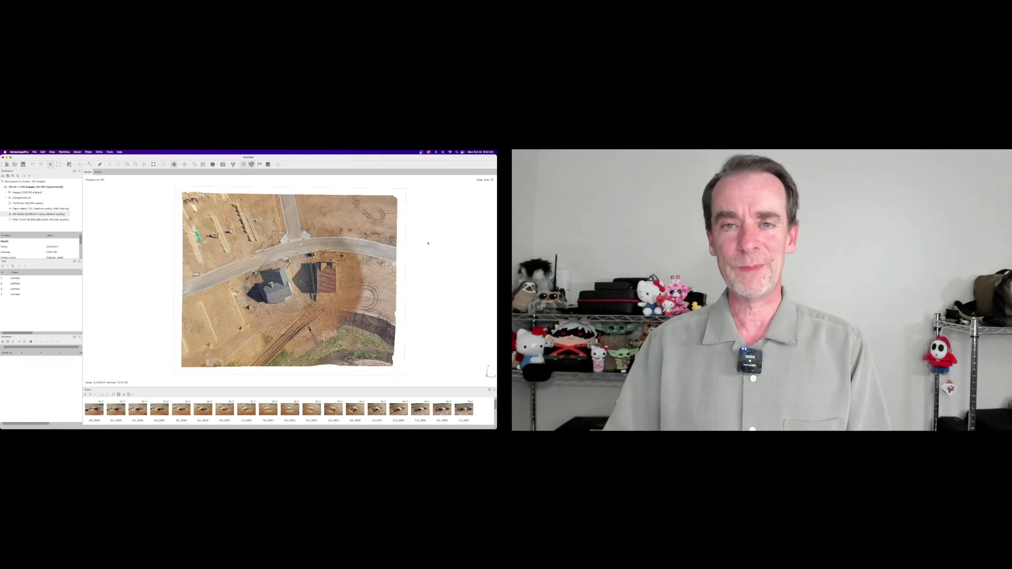
Step: Zoom into the textured site mesh, then show the overview of all open windows
scroll(427, 244, up, 3)
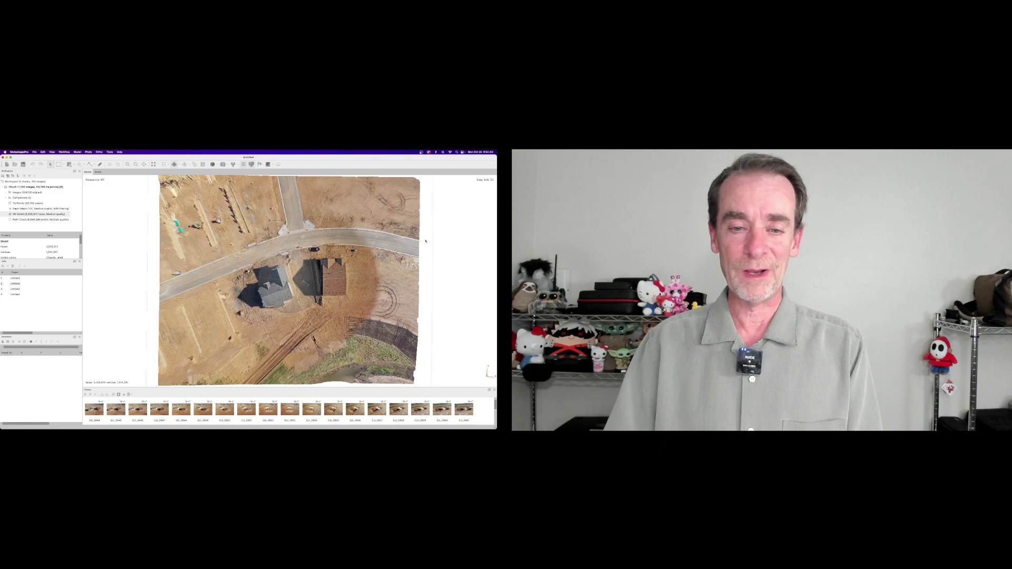
key(ctrl+Up)
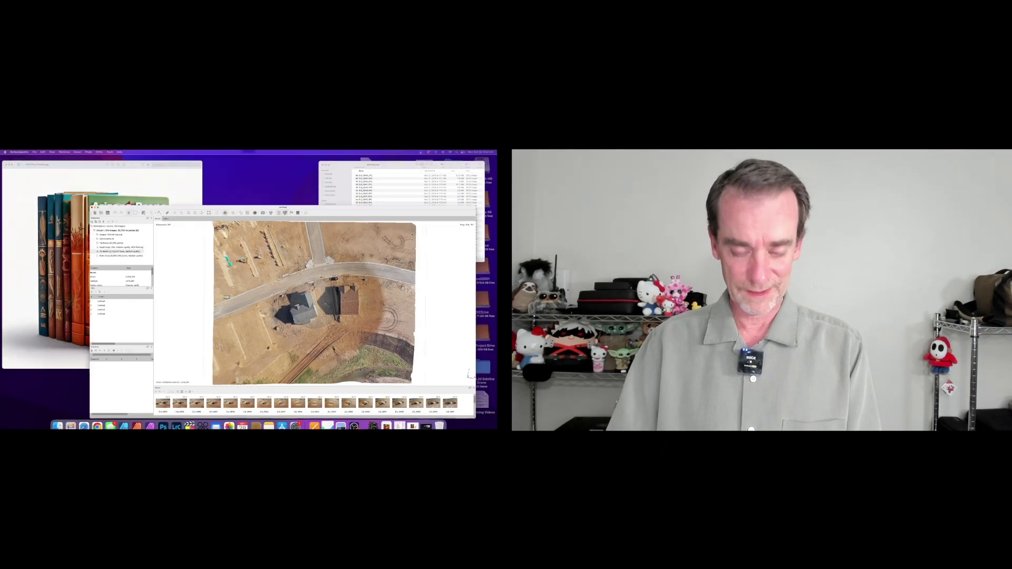
Step: Return to Metashape, zoom out to the whole model in its region box, then show all windows
click(426, 421)
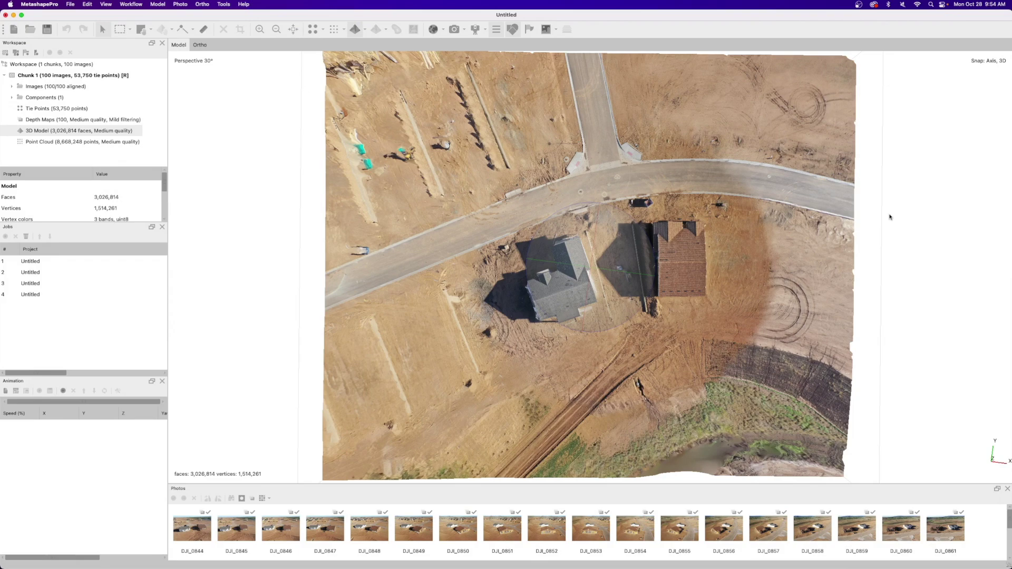
scroll(888, 217, down, 3)
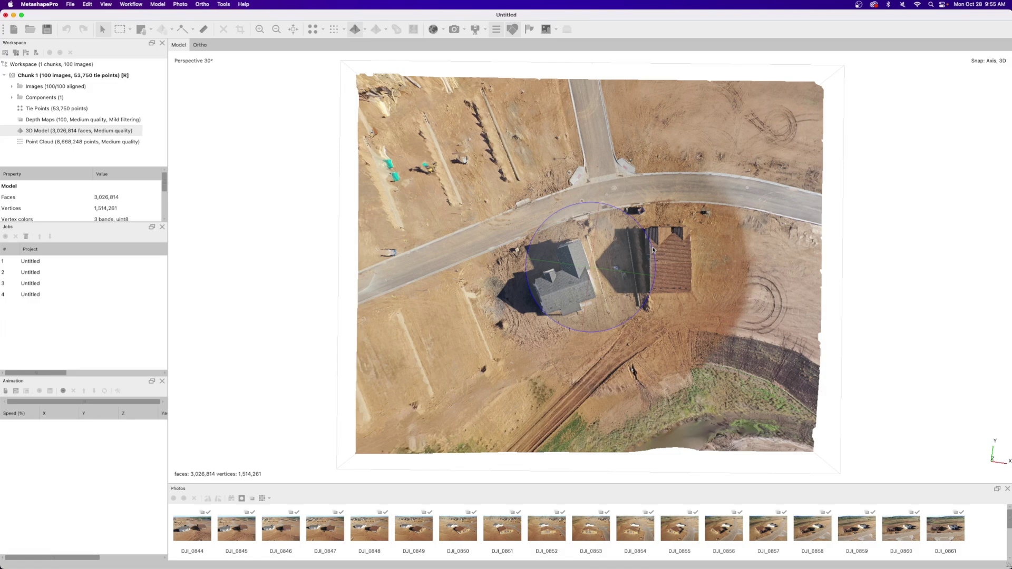
key(ctrl+Up)
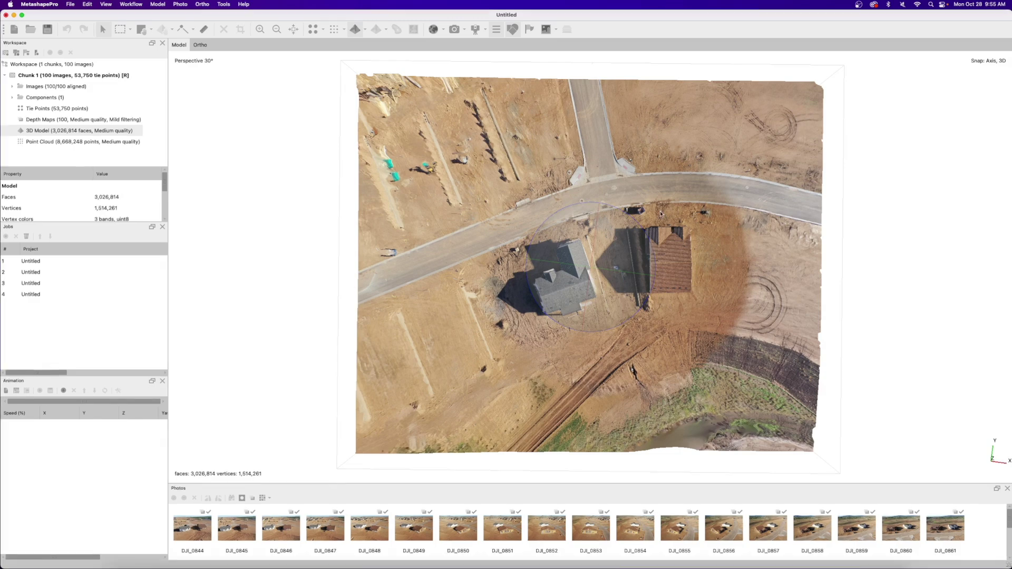
Step: In the 3603DOrbit folder, select photos DJI_0844 through DJI_0886 and open their context menu
click(888, 152)
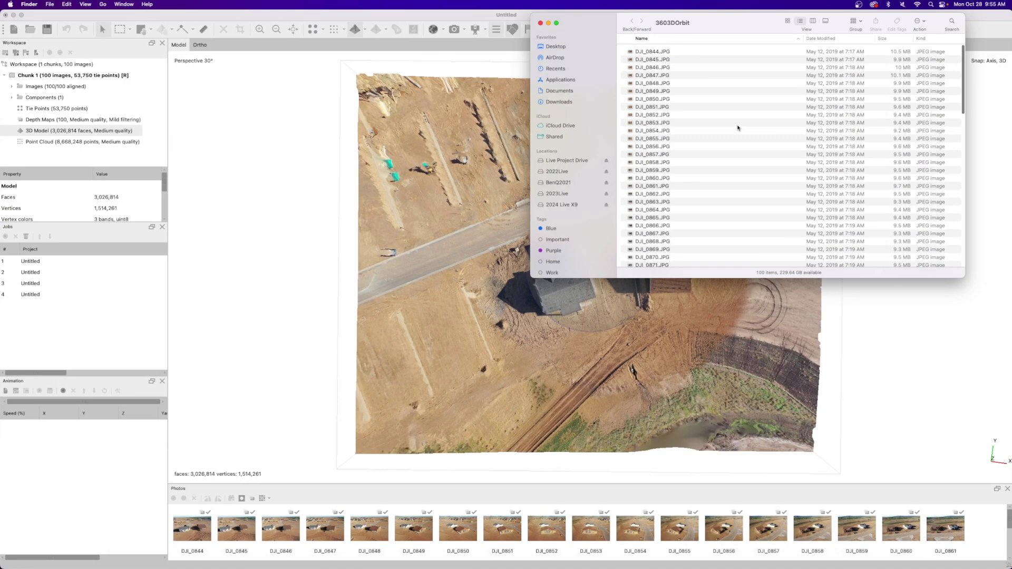
click(669, 50)
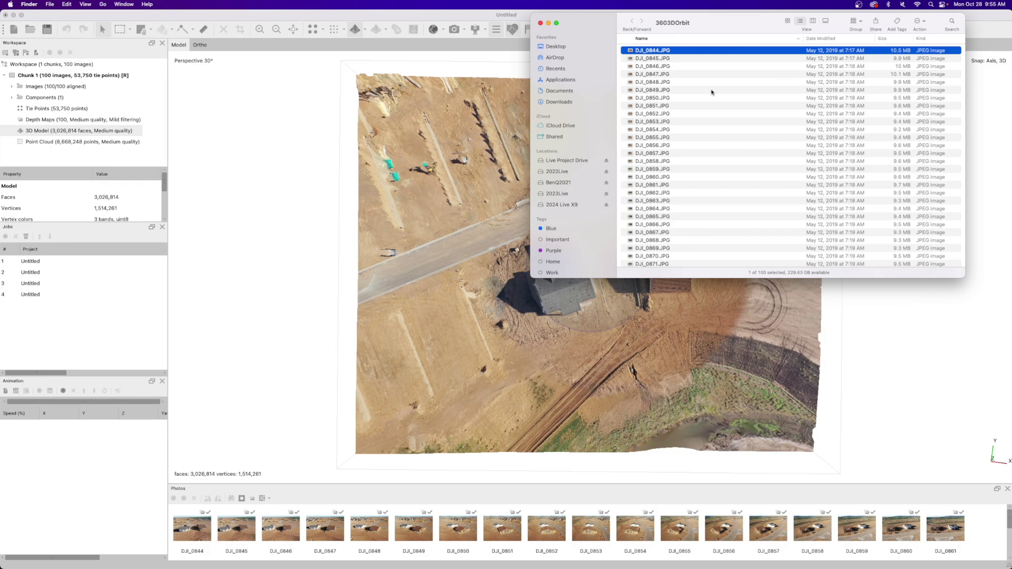
scroll(696, 92, down, 5)
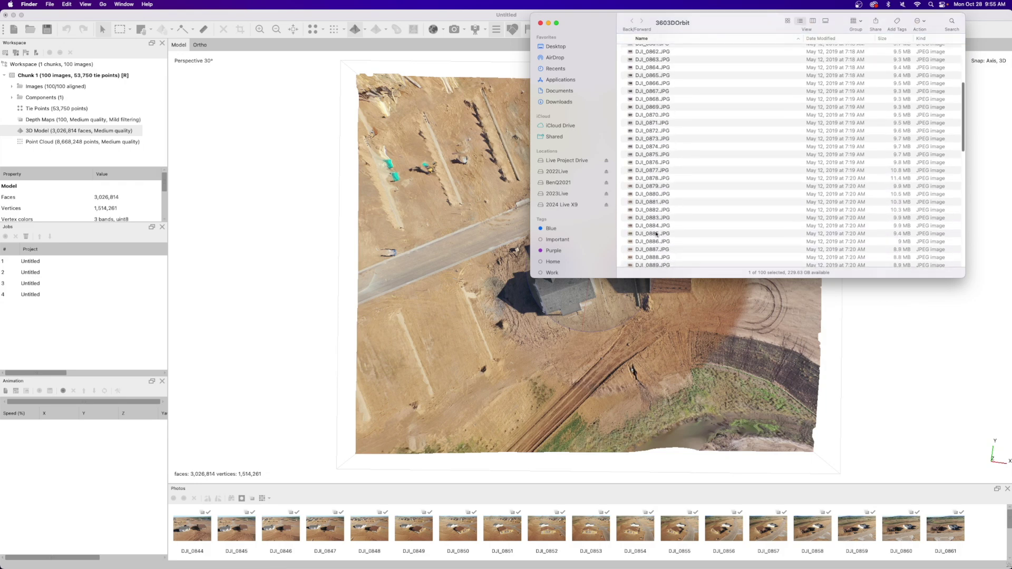
shift+click(663, 243)
scroll(701, 158, up, 5)
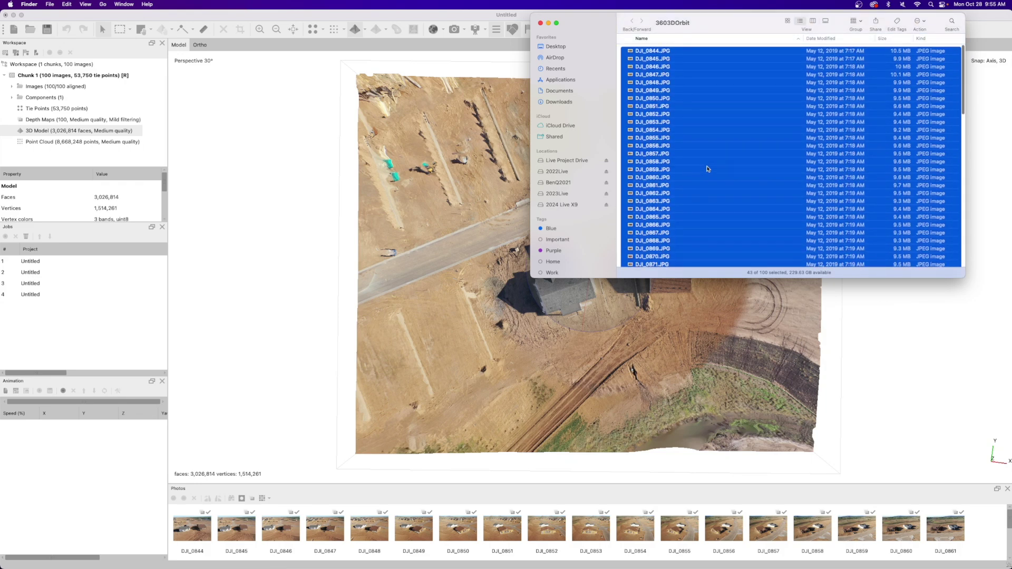
right_click(674, 53)
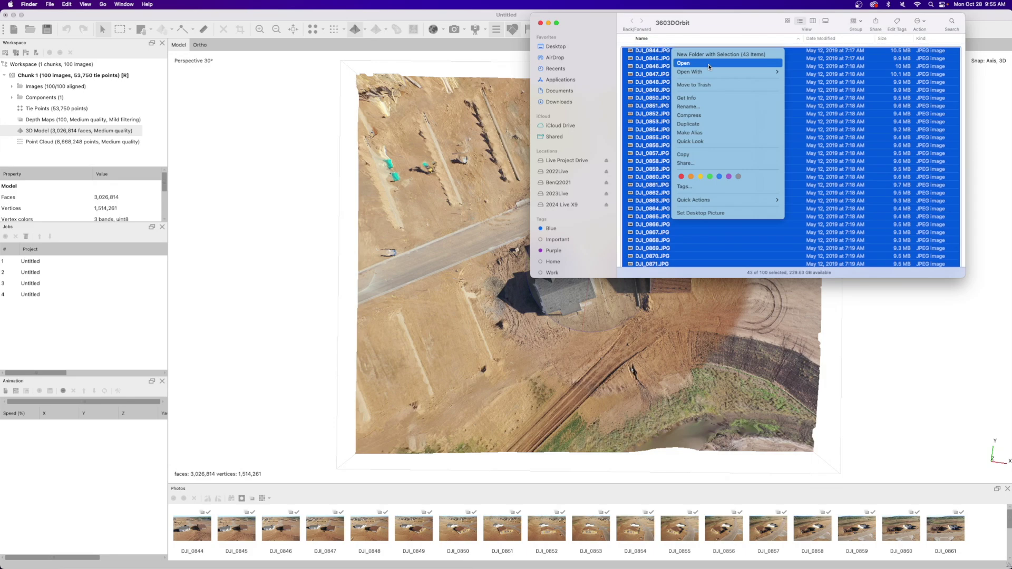
Step: Open the 43 selected photos in Preview and widen the viewer for larger images
mouse_move(705, 75)
click(819, 73)
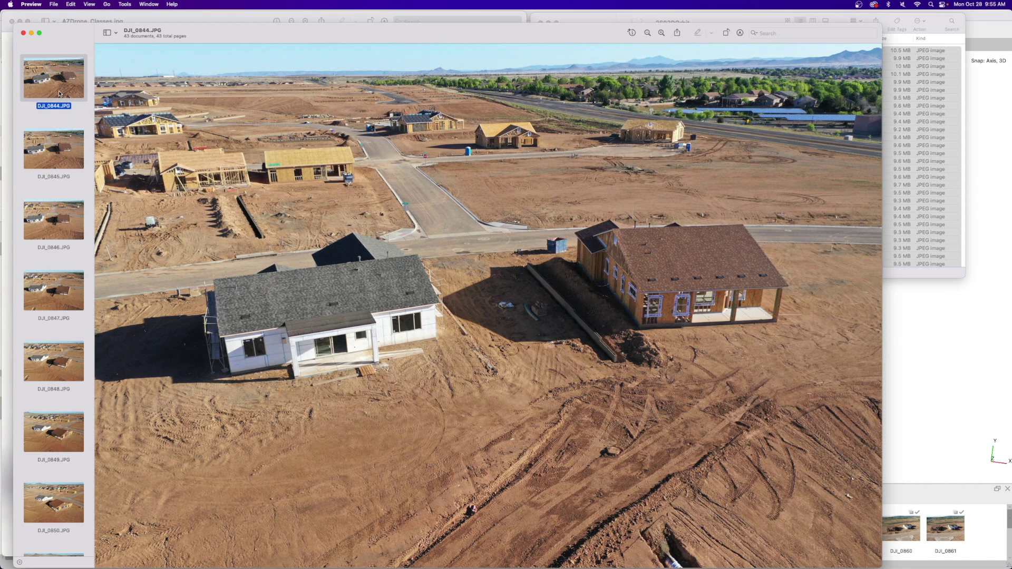
drag(882, 206, 1011, 206)
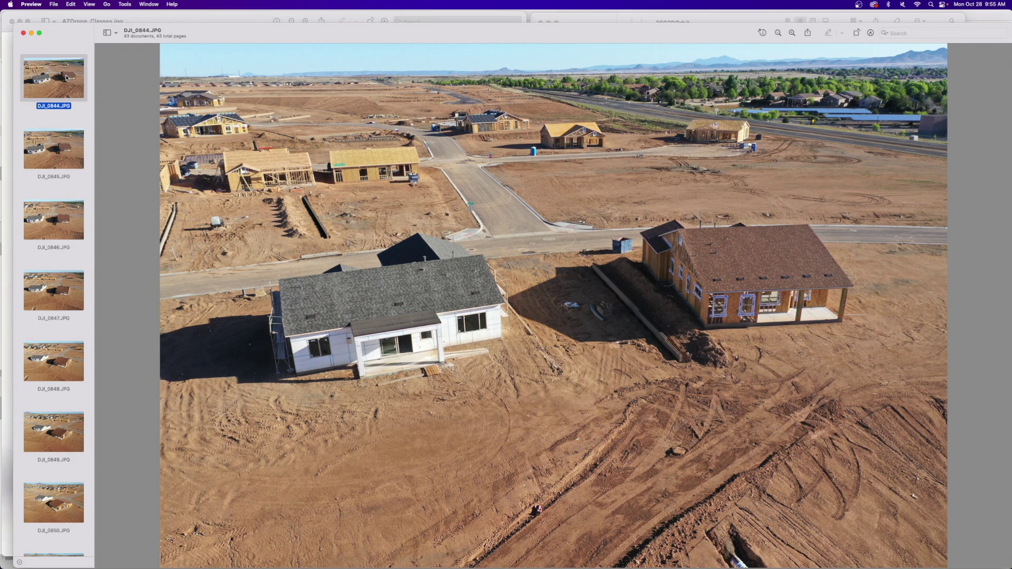
Step: Page through the orbit photos from DJI_0845 to DJI_0878
key(Down)
key(Down)
key(Down)
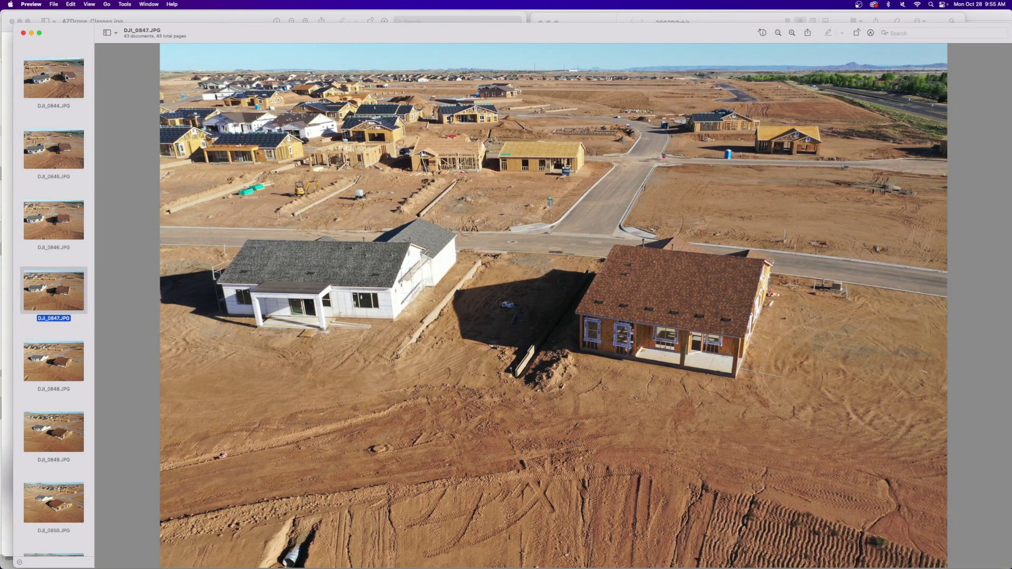
key(Down)
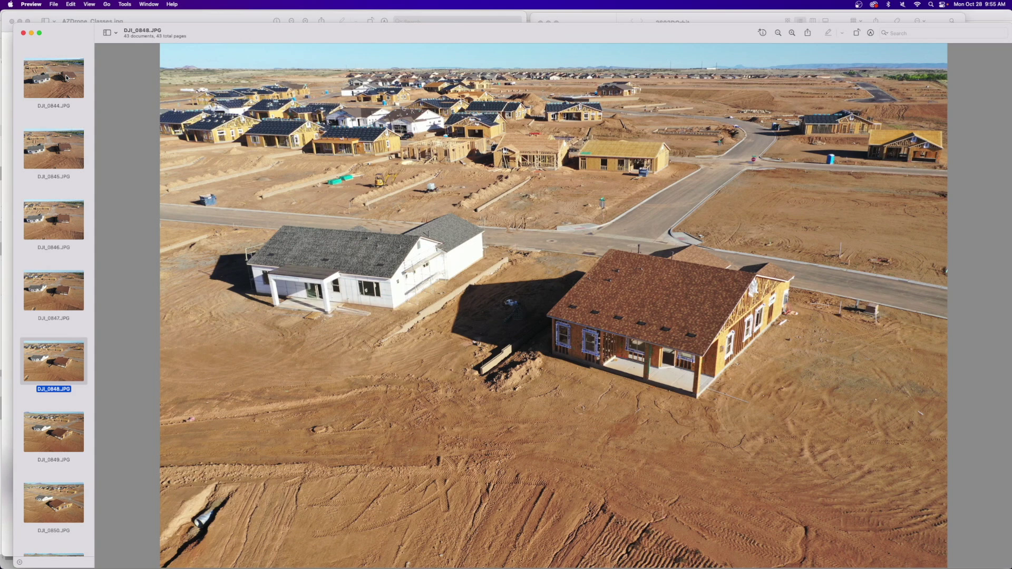
key(Down)
key(Down)
key(Down)
key(Down)
key(Down)
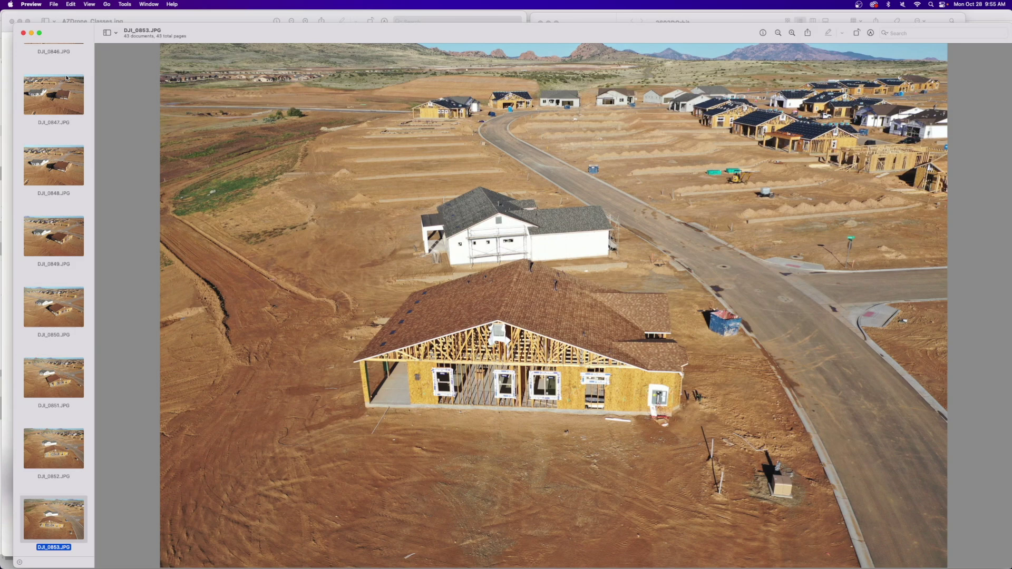
key(Down)
key(Down)
key(Down)
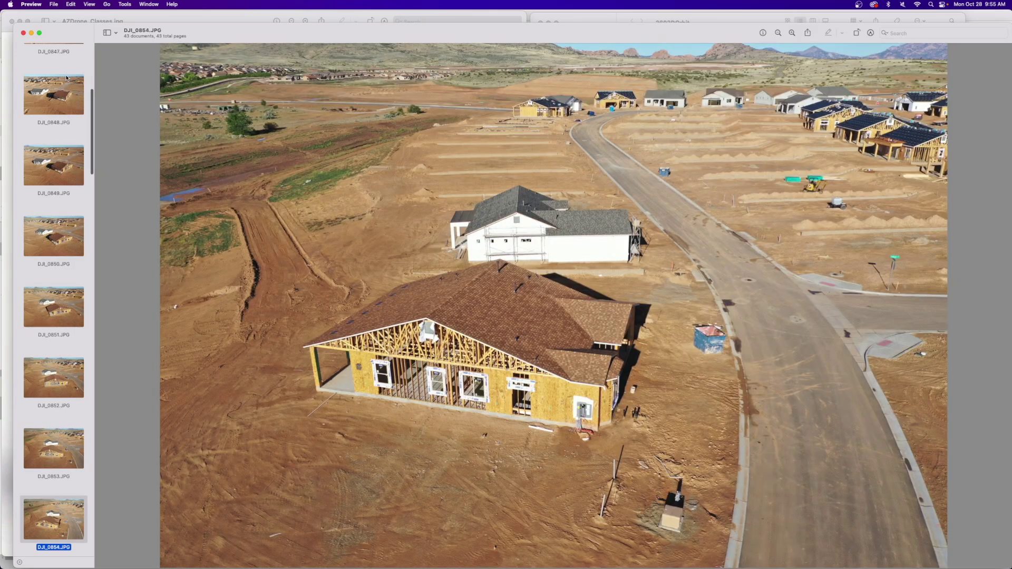
key(Down)
key(Down)
key(Down)
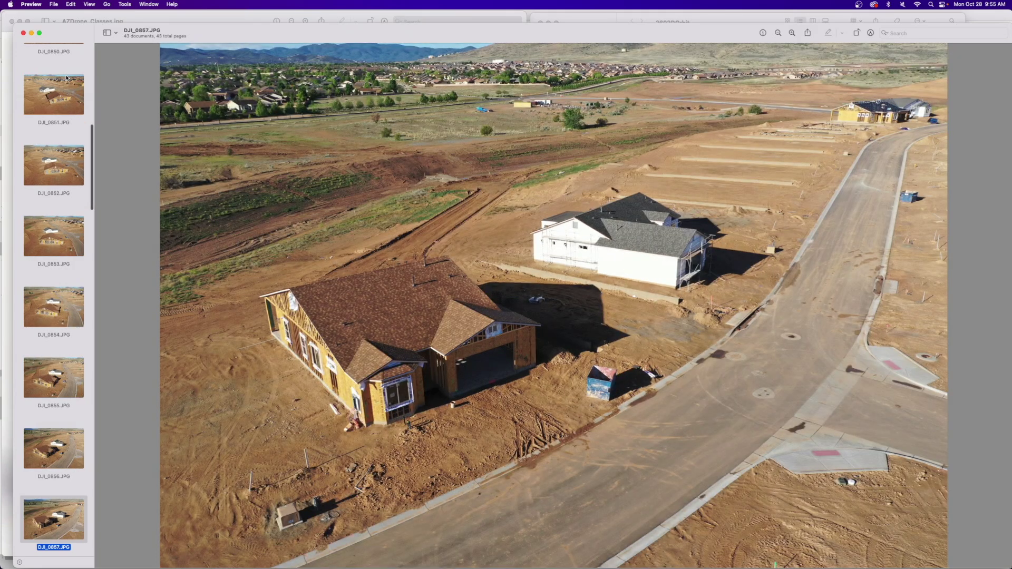
key(Down)
key(Down)
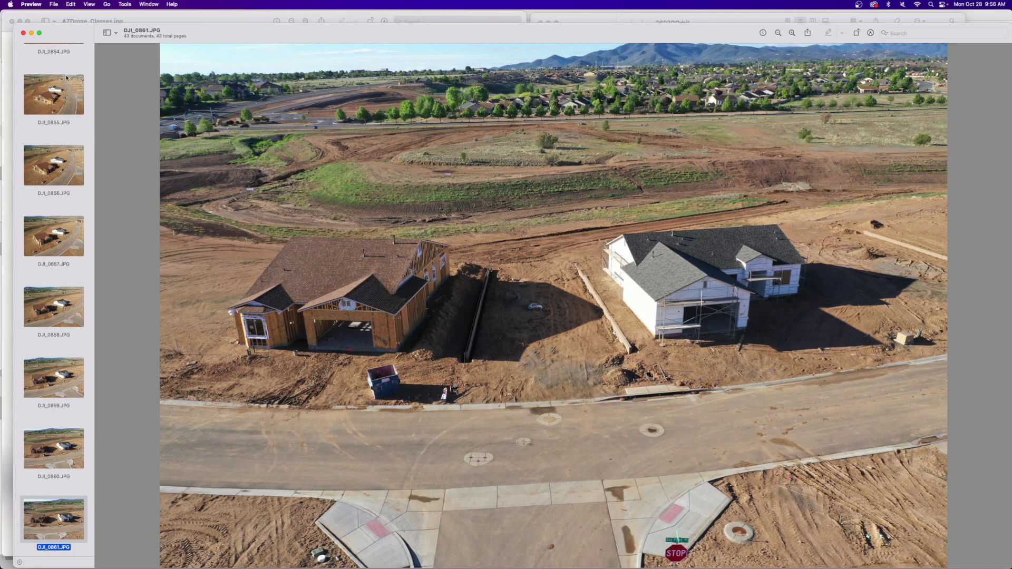
key(Down)
key(Down)
key(Down)
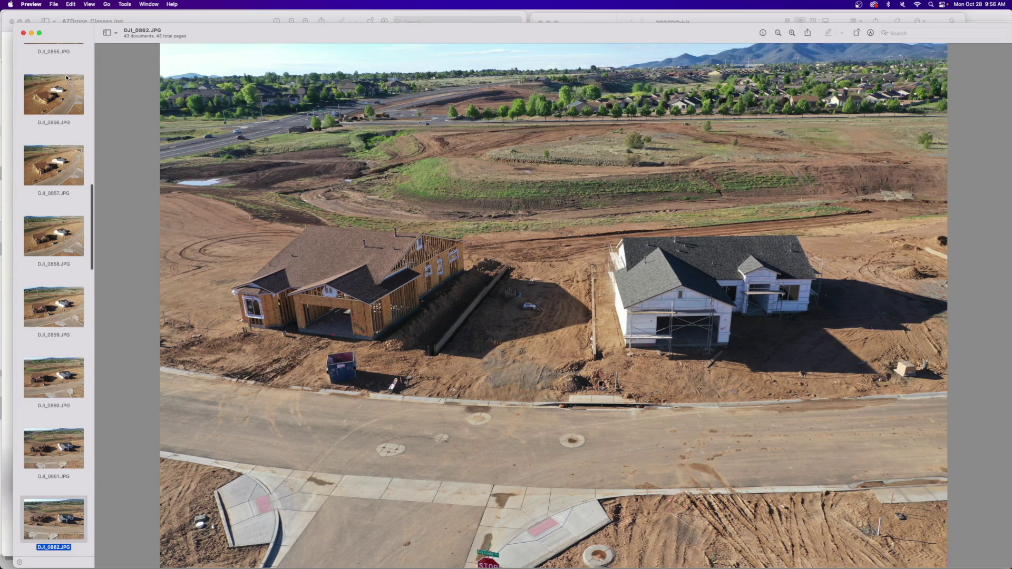
key(Down)
key(Down)
key(Down)
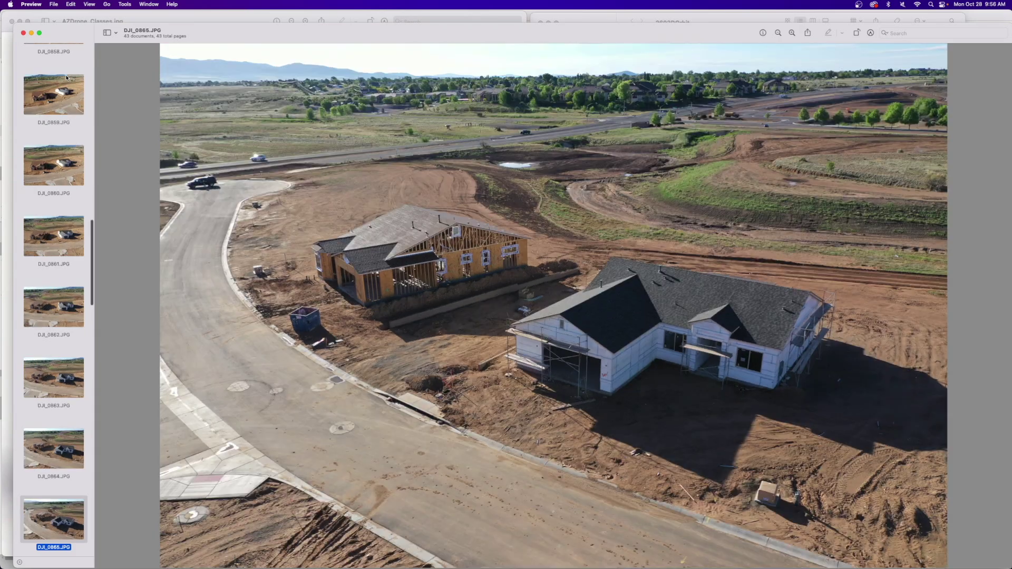
key(Down)
key(Down)
key(Down)
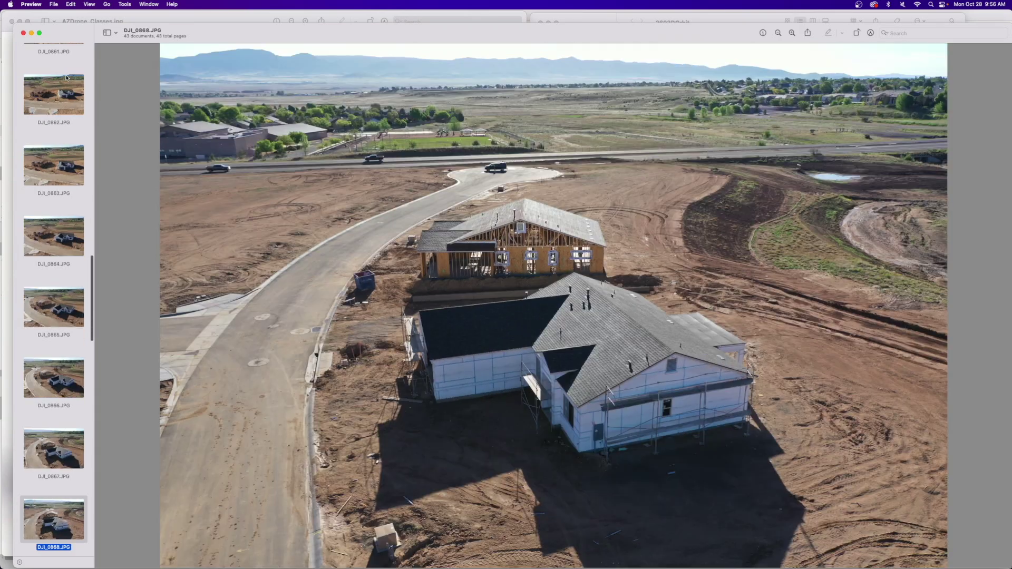
key(Down)
key(Down)
key(Down)
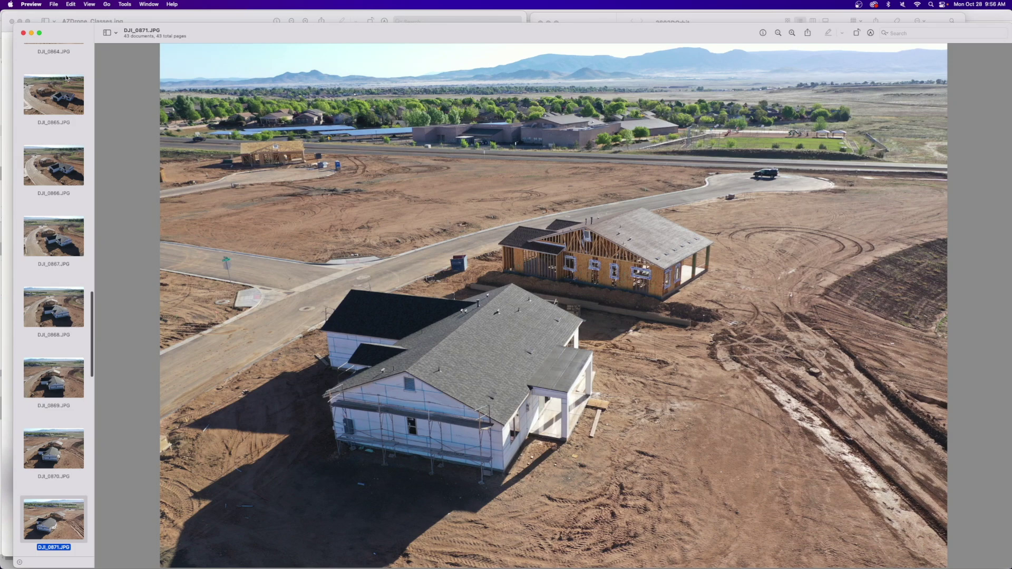
key(Down)
key(Down)
key(Down)
key(Down)
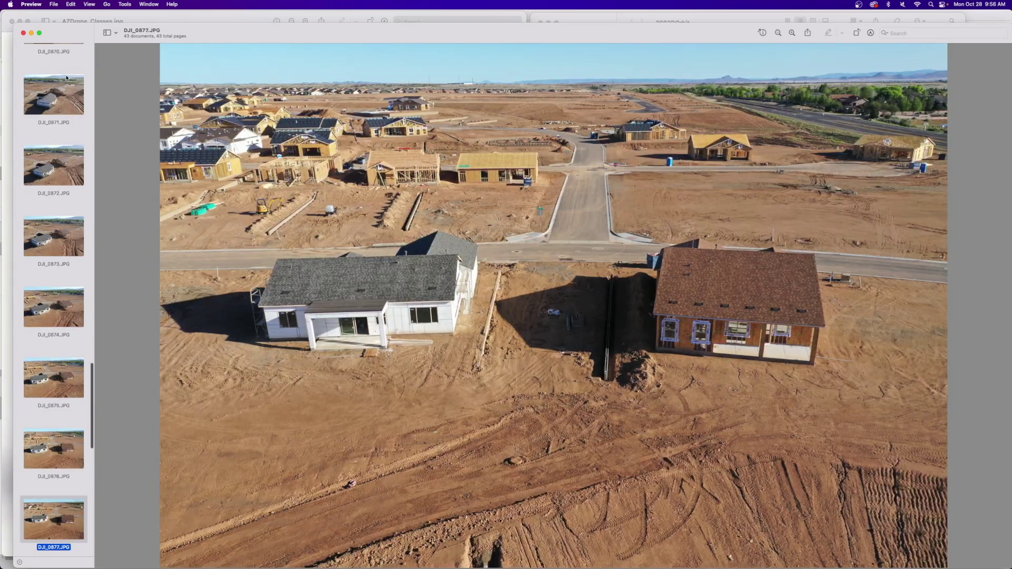
key(Down)
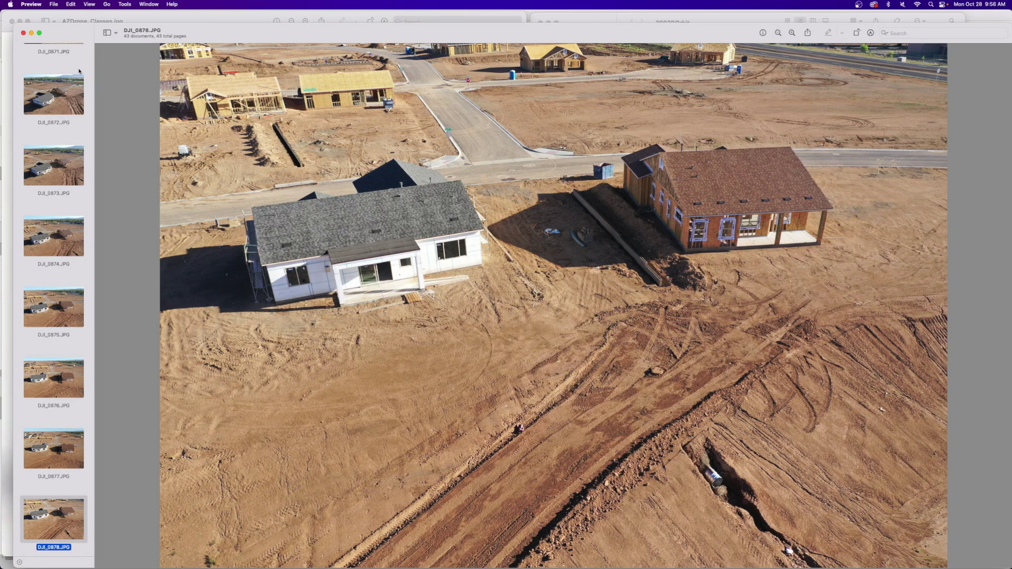
Step: Quit Preview and bring the Metashape project back to the front
click(32, 5)
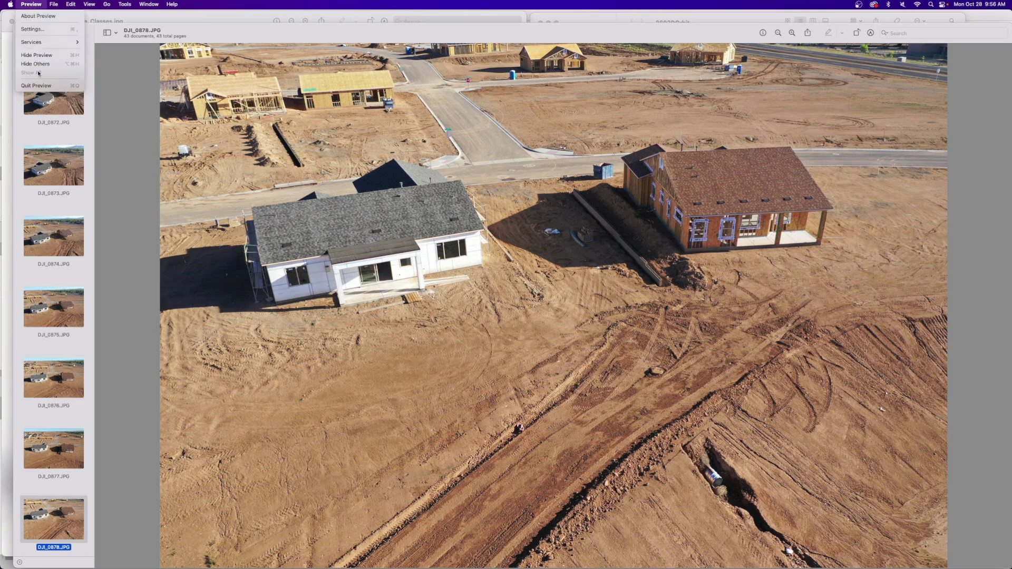
click(37, 87)
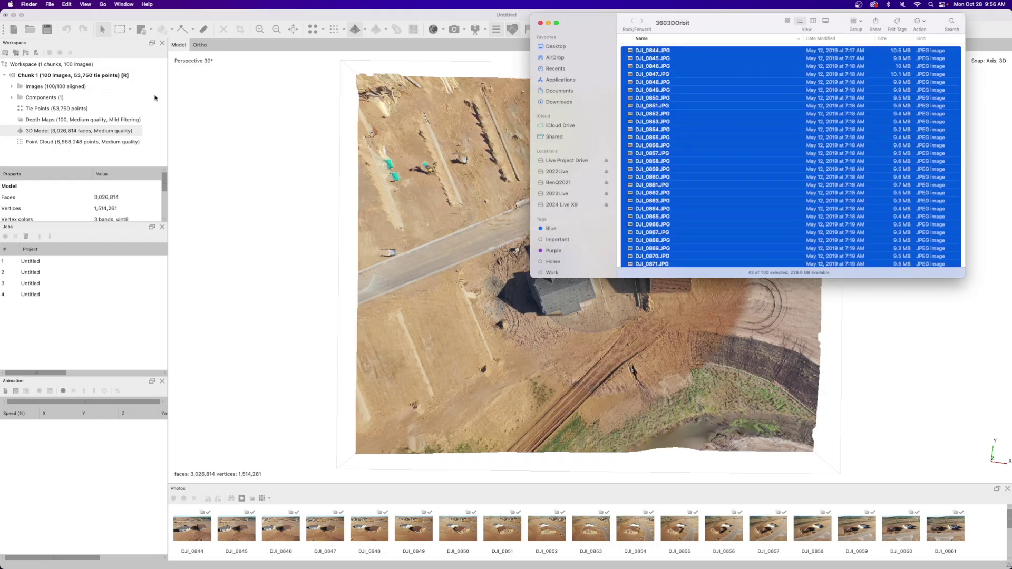
click(293, 138)
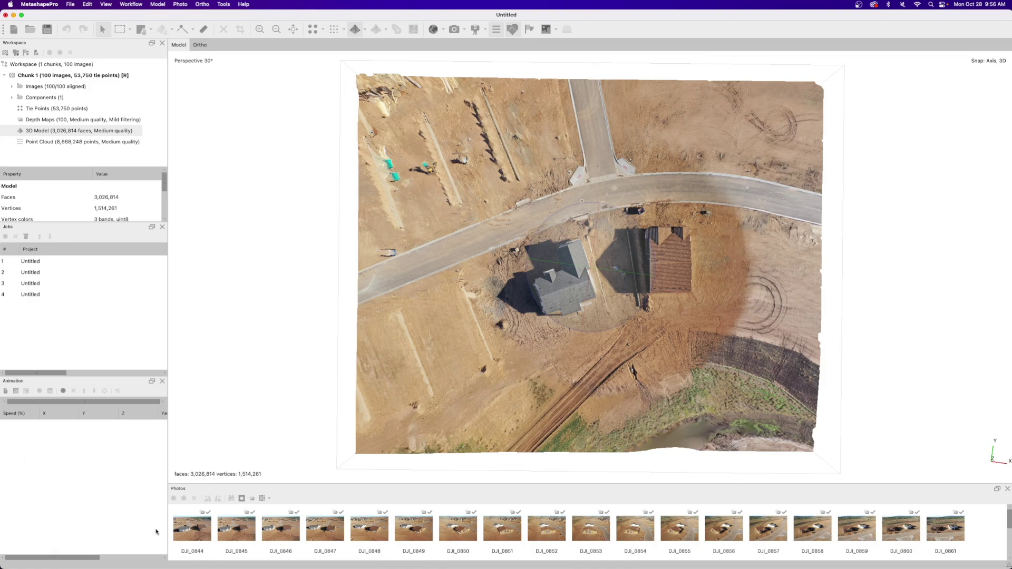
Step: Select photo DJI_0845, then tilt, spin and zoom the model to an oblique view of the houses
click(254, 549)
drag(591, 296, 590, 249)
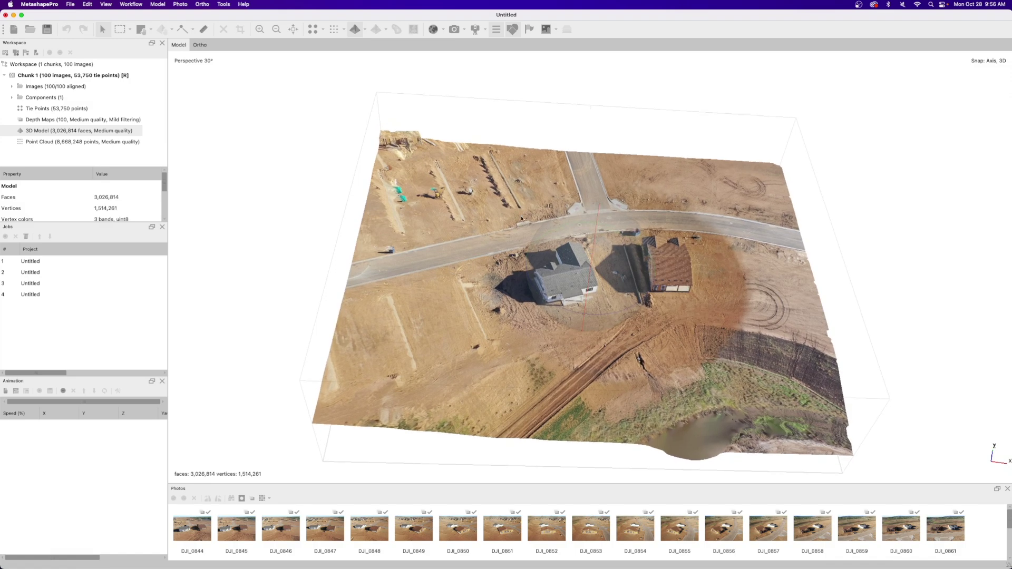
scroll(593, 280, up, 2)
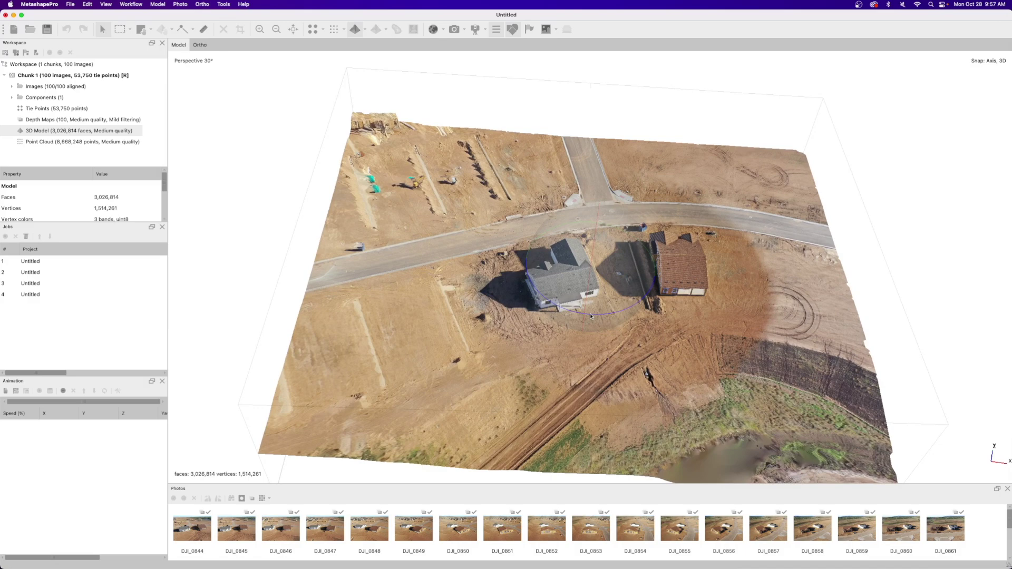
mouse_move(590, 316)
mouse_down()
mouse_move(629, 311)
mouse_move(580, 327)
mouse_move(570, 313)
mouse_move(607, 317)
mouse_up()
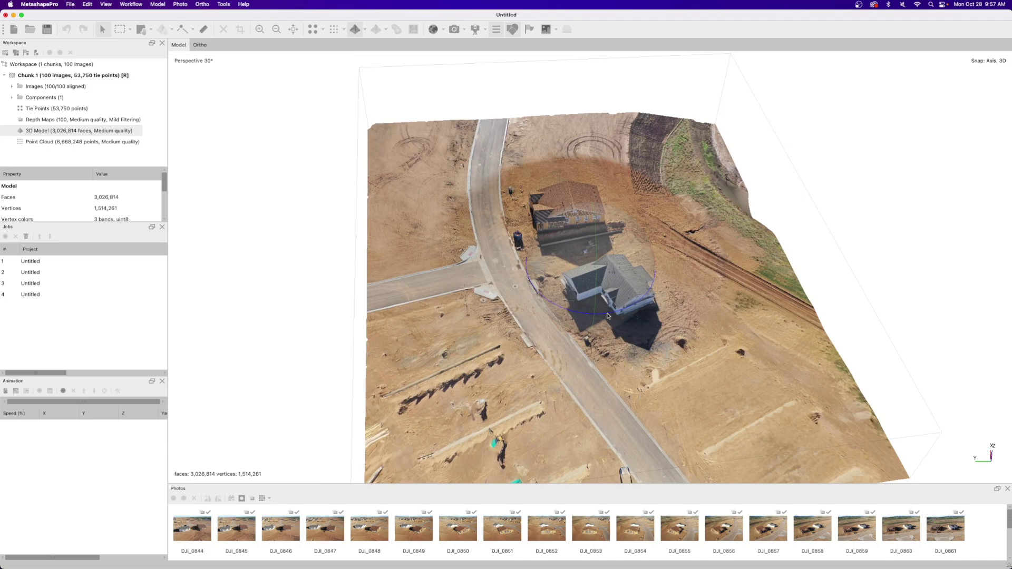
scroll(606, 296, up, 8)
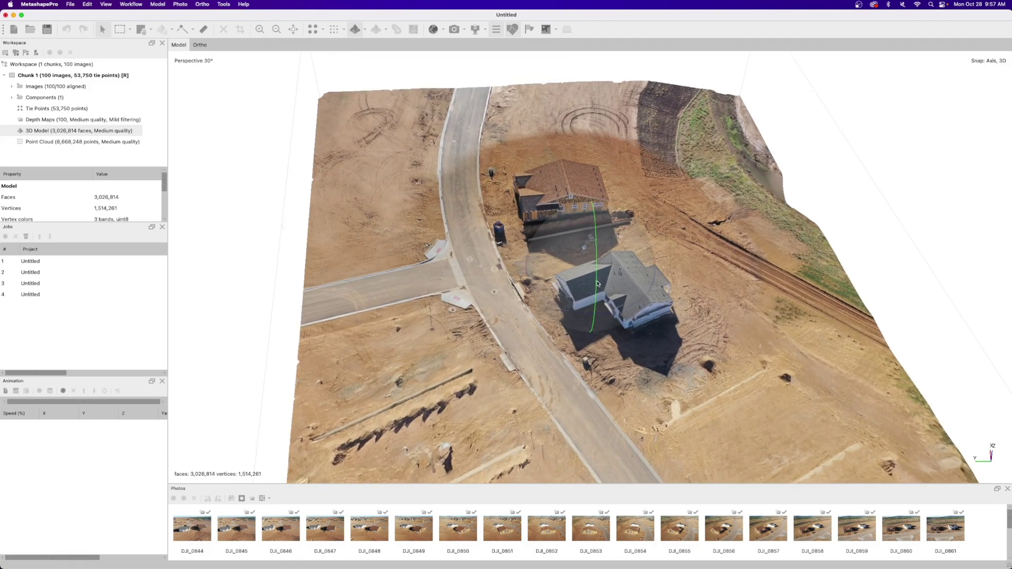
mouse_move(598, 284)
mouse_down()
mouse_move(599, 267)
mouse_move(596, 295)
mouse_up()
scroll(597, 295, down, 5)
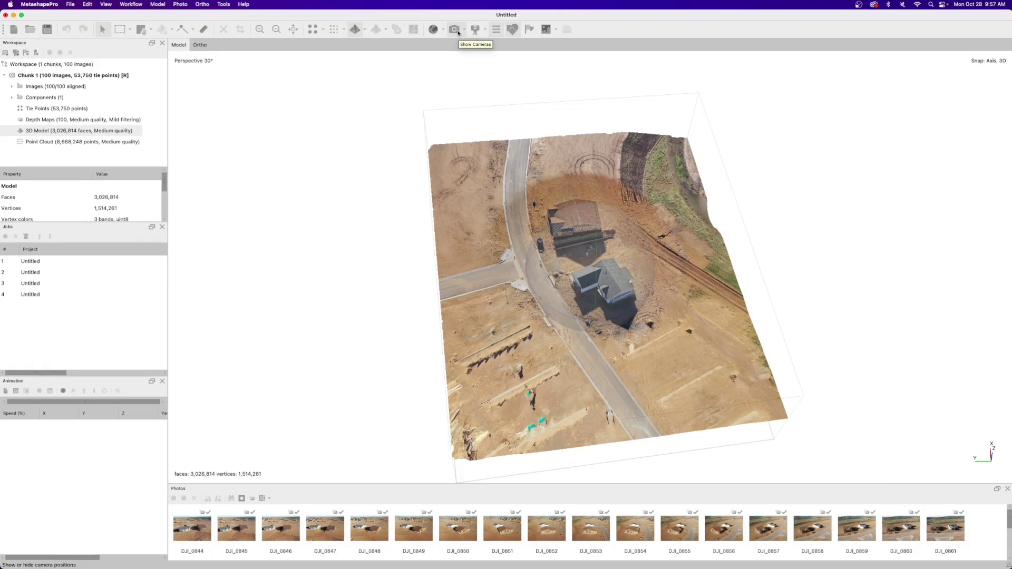
Step: Turn on camera display, zoom in on the labelled cameras, and orbit to an oblique view
click(457, 30)
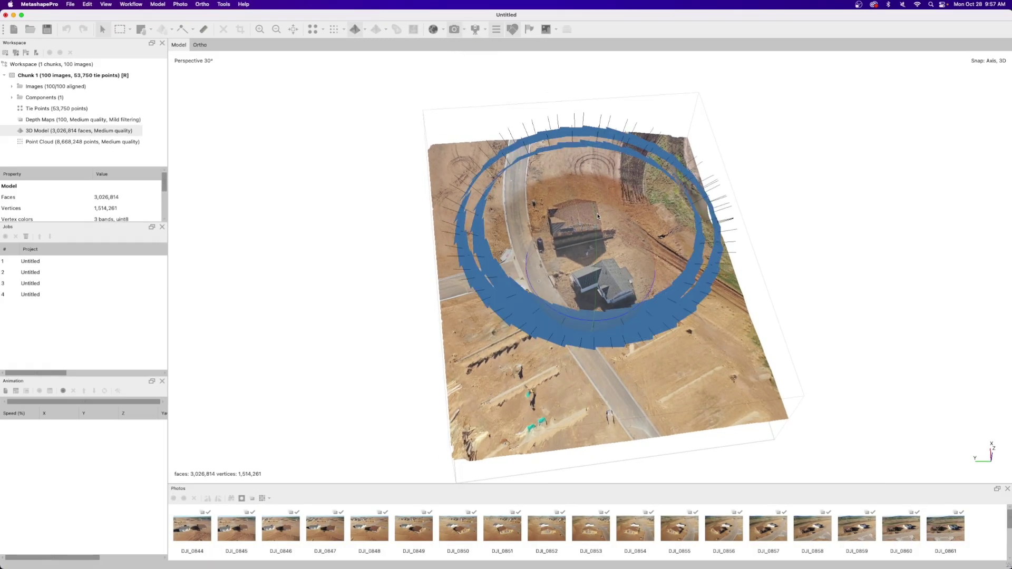
scroll(598, 216, up, 5)
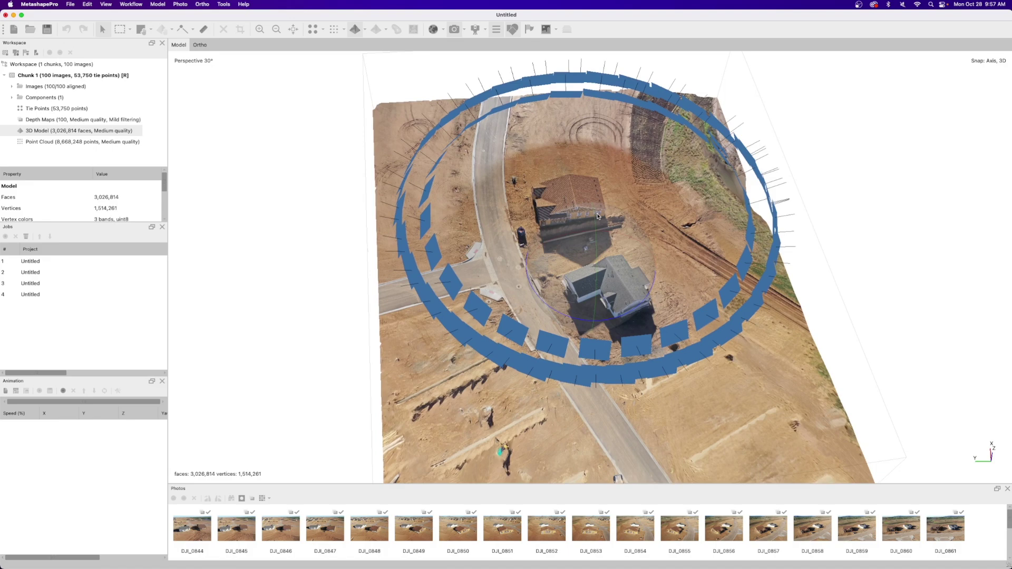
scroll(598, 216, up, 2)
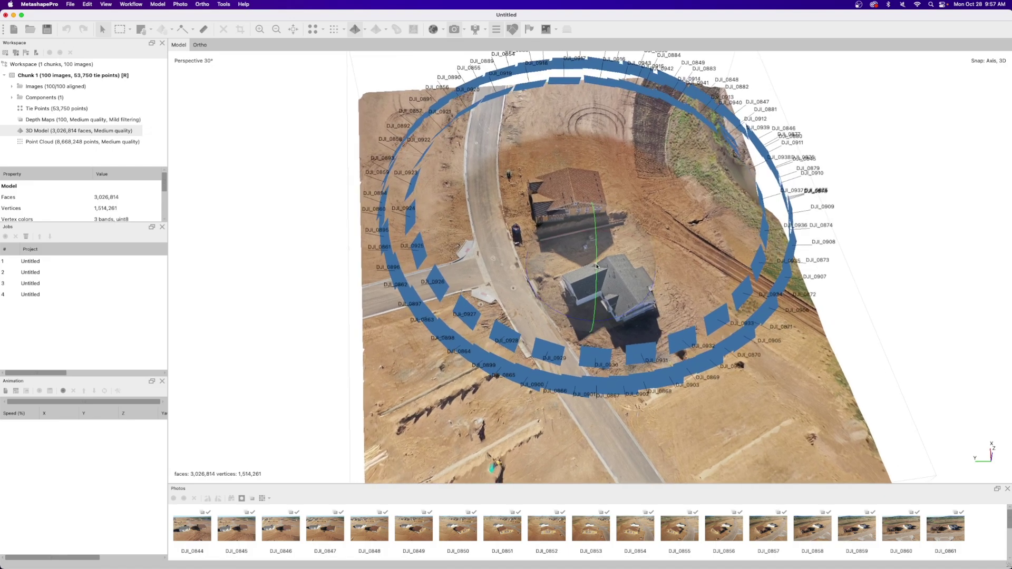
mouse_move(597, 266)
mouse_down()
mouse_move(598, 236)
mouse_move(597, 265)
mouse_up()
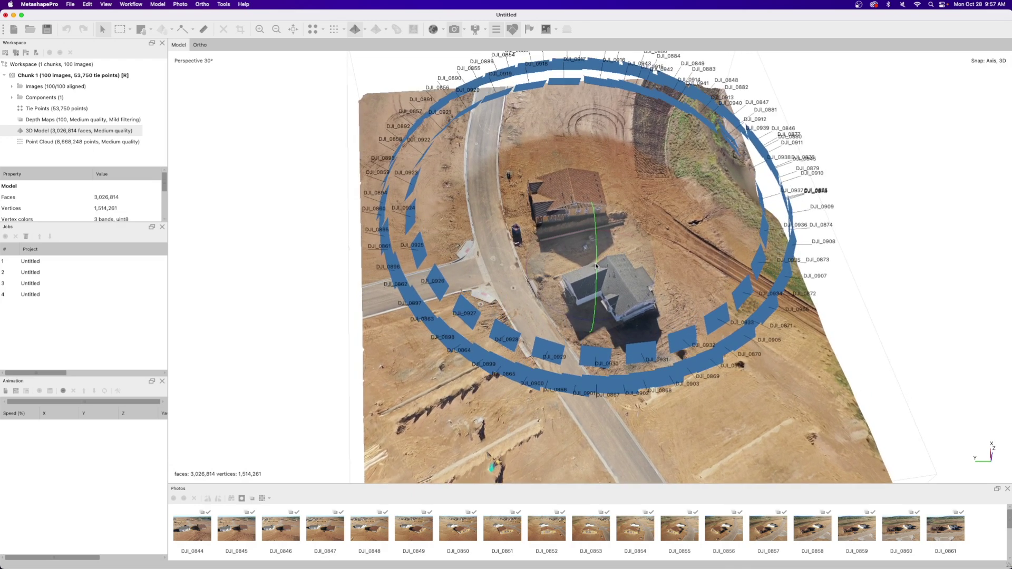
Step: Orbit the model down to a lower angle where the camera ring encircles both houses
drag(597, 265, 599, 247)
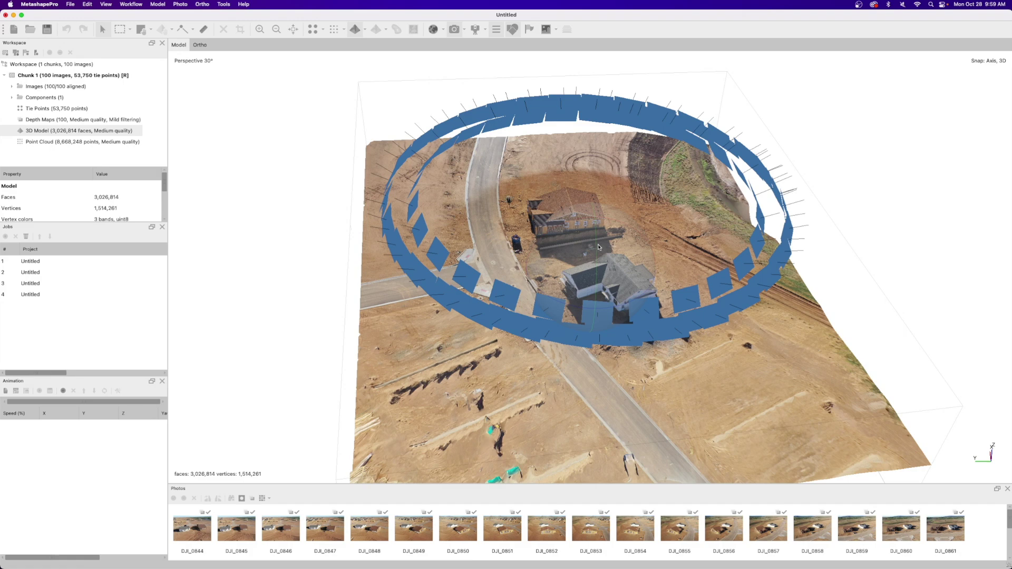
Step: Tilt and zoom out from the camera-ringed model, then show all open windows
mouse_move(598, 246)
mouse_down()
mouse_move(601, 264)
mouse_move(596, 244)
mouse_up()
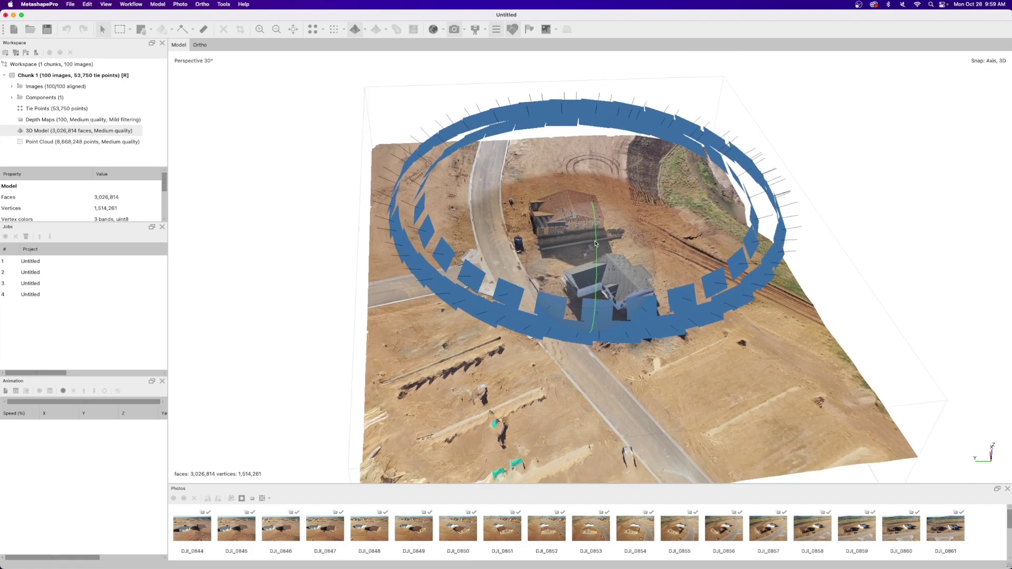
scroll(596, 244, down, 3)
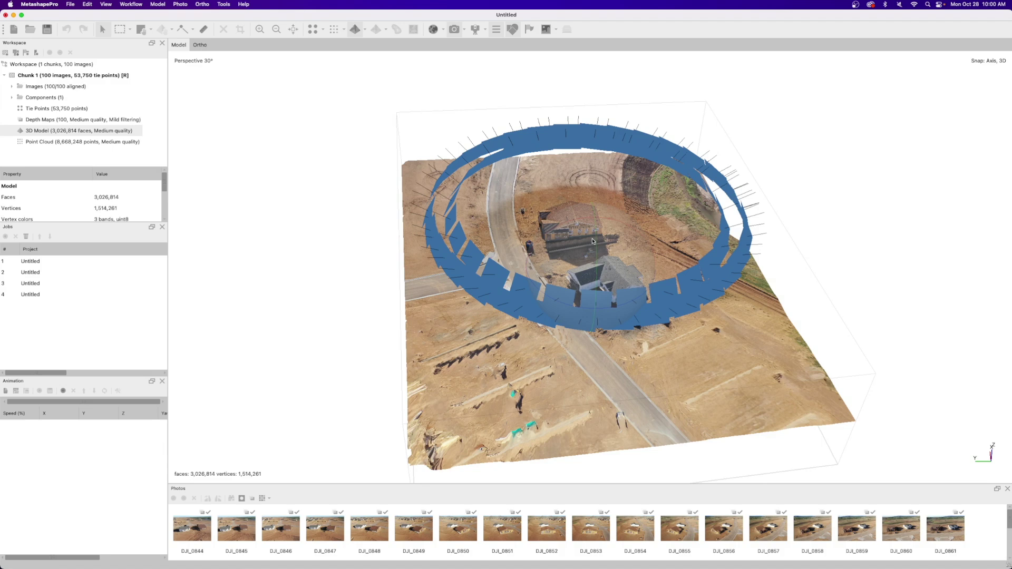
key(ctrl+Up)
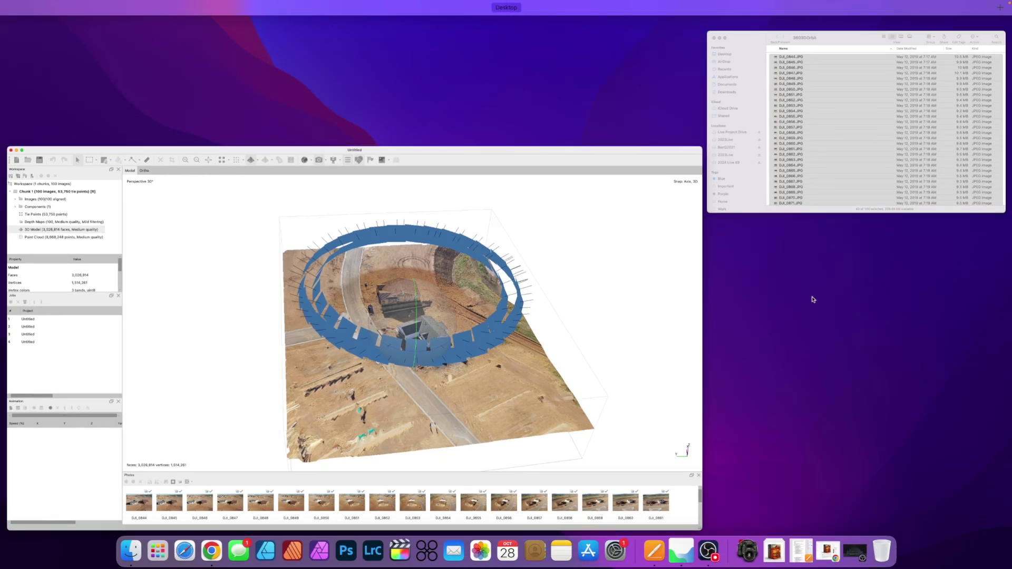
Step: Switch to OBS, the screen-recording program, from the Dock
click(860, 552)
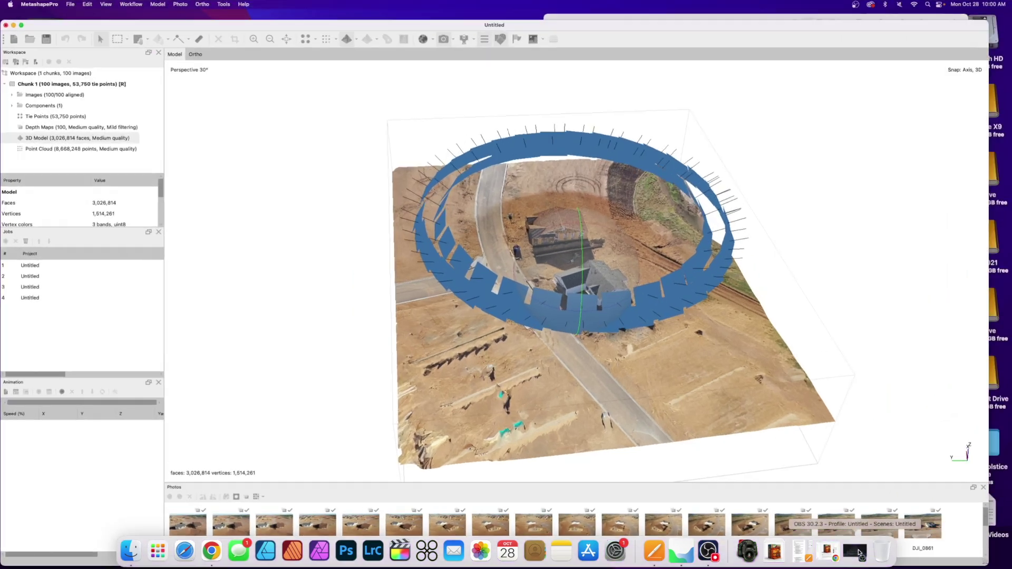